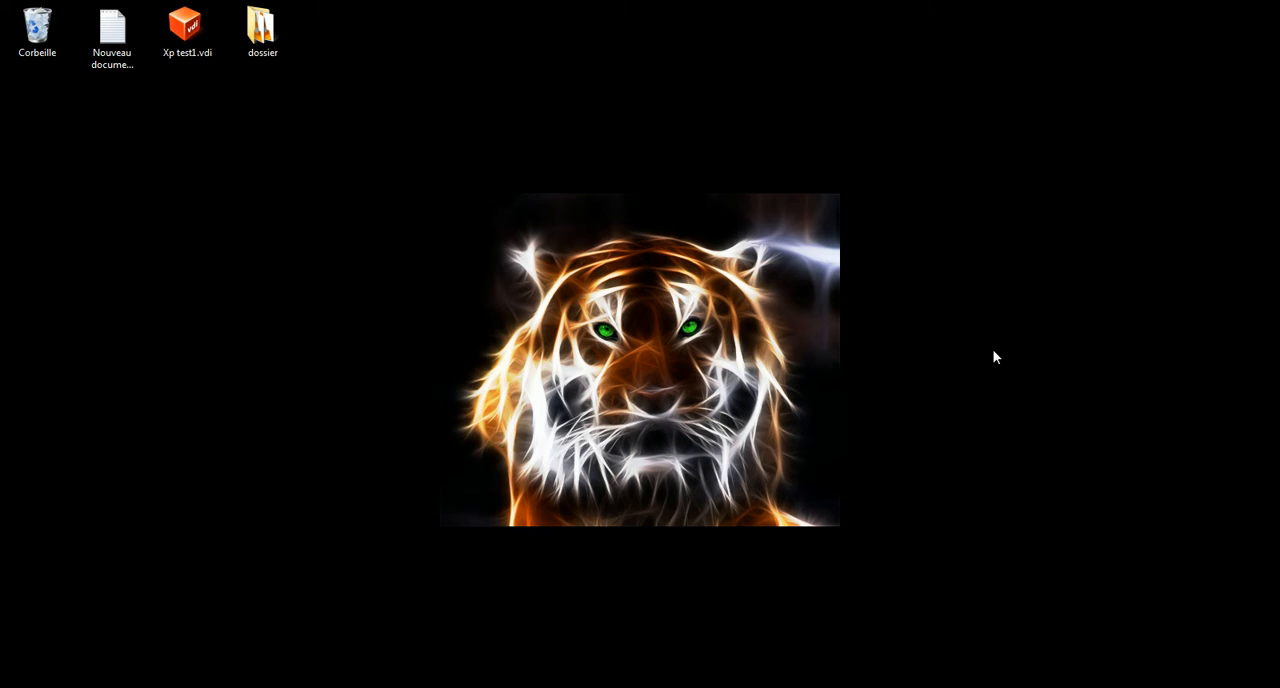
Open the properties of the OS (C:) drive and launch Disk Cleanup for it
click(24, 686)
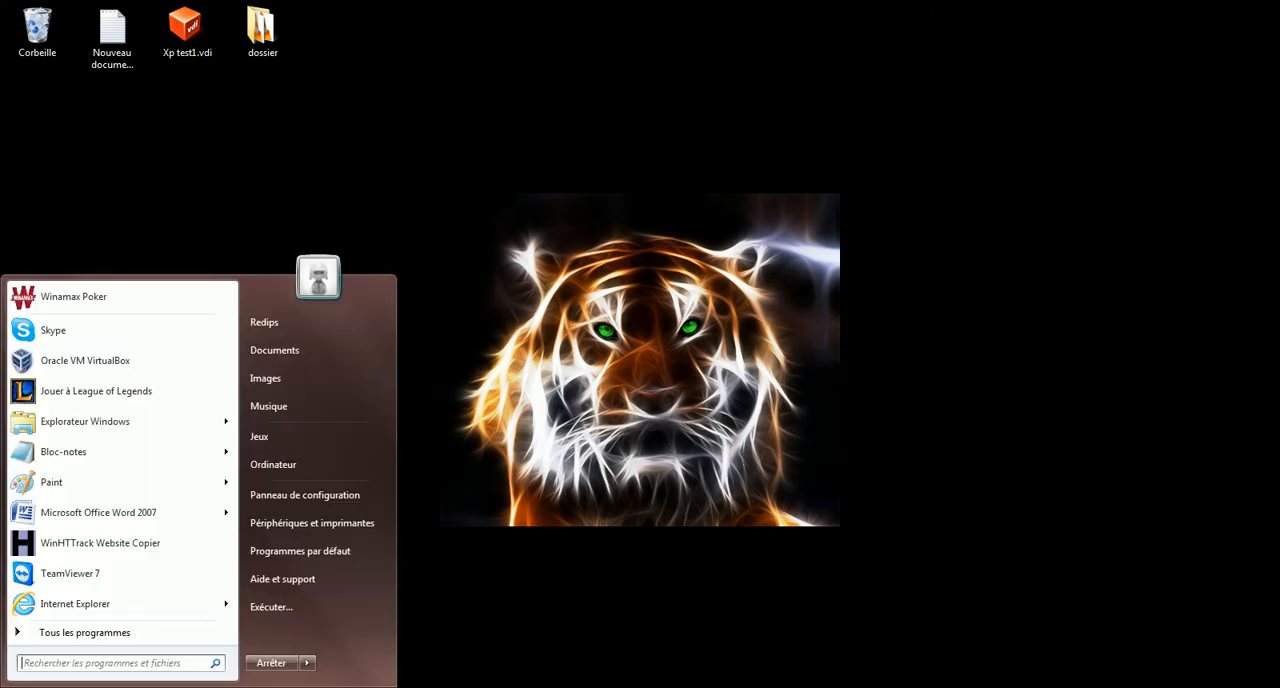
click(322, 462)
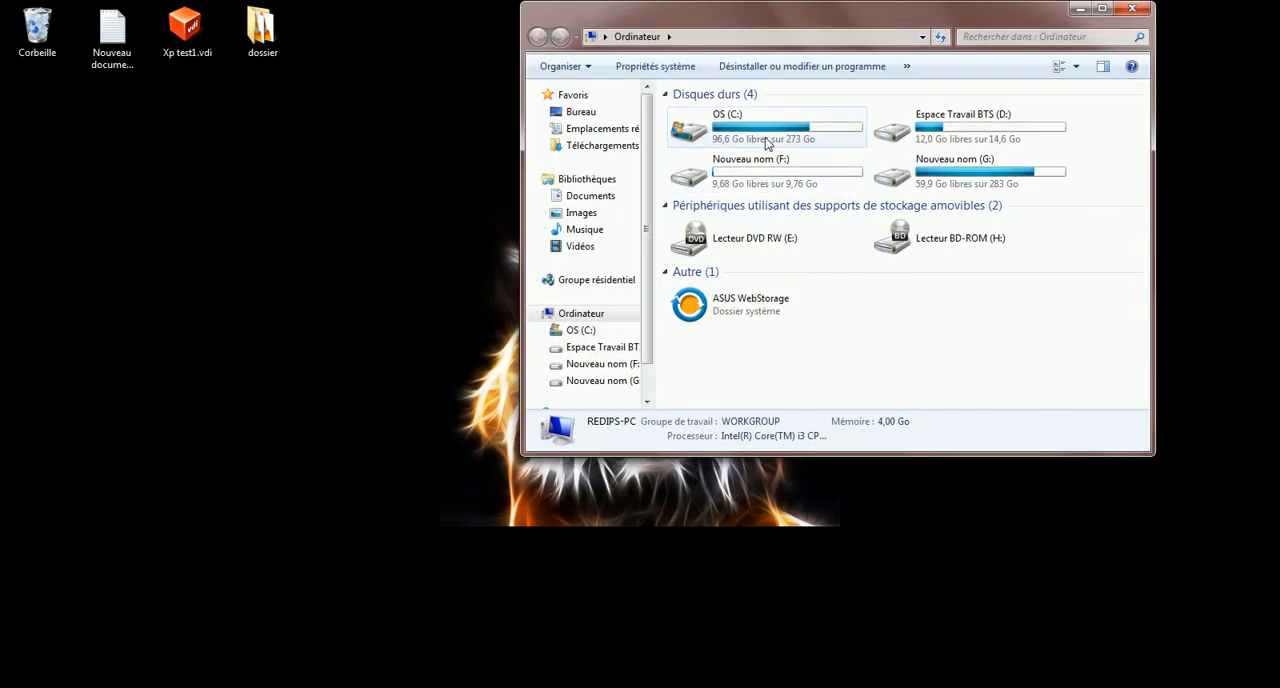
click(768, 137)
right_click(768, 137)
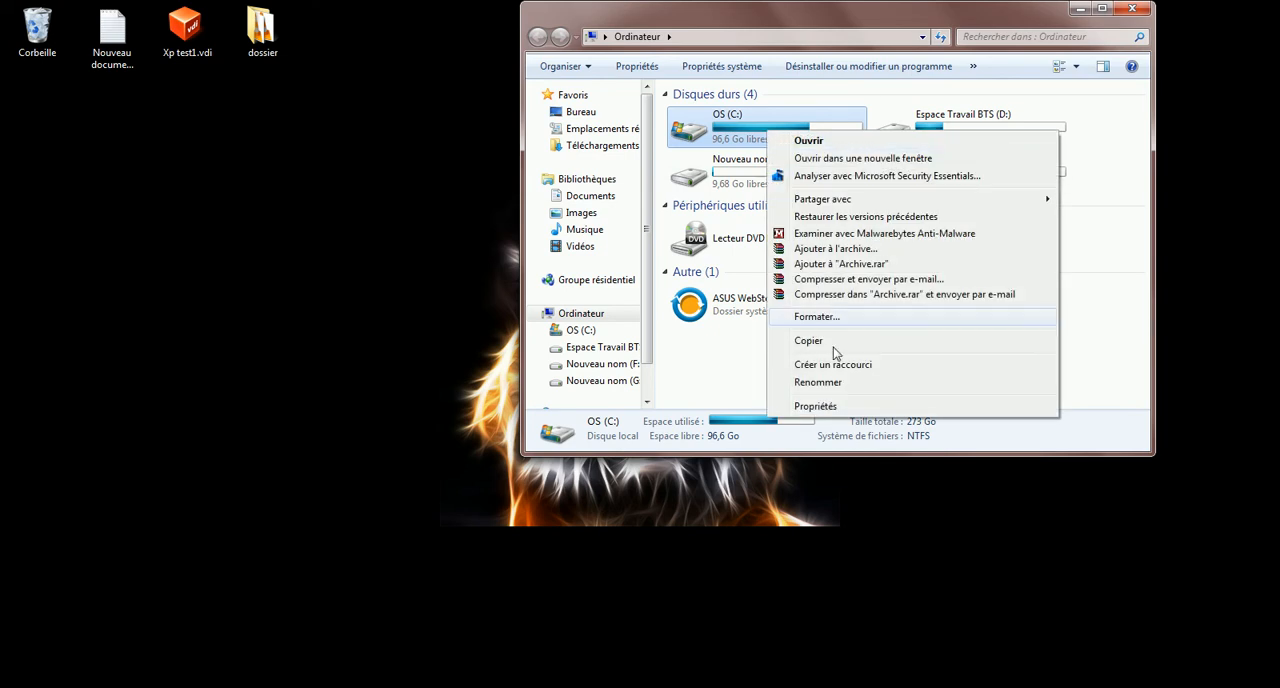
click(809, 405)
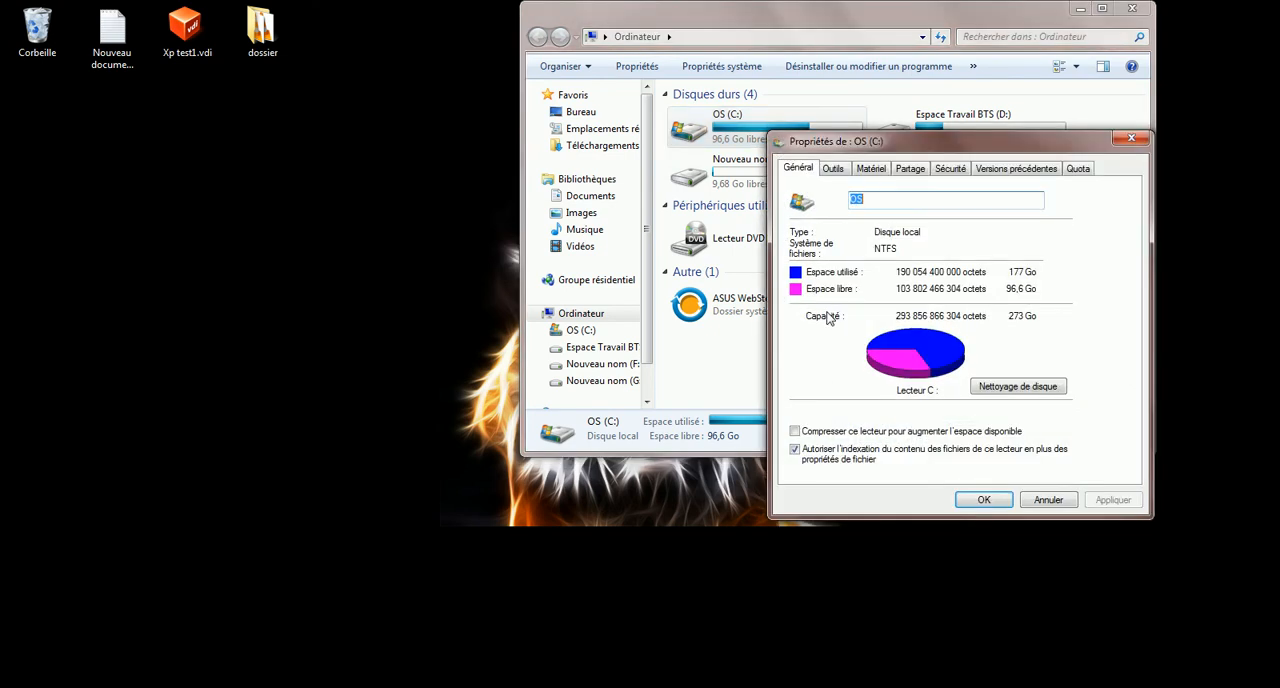
click(1020, 392)
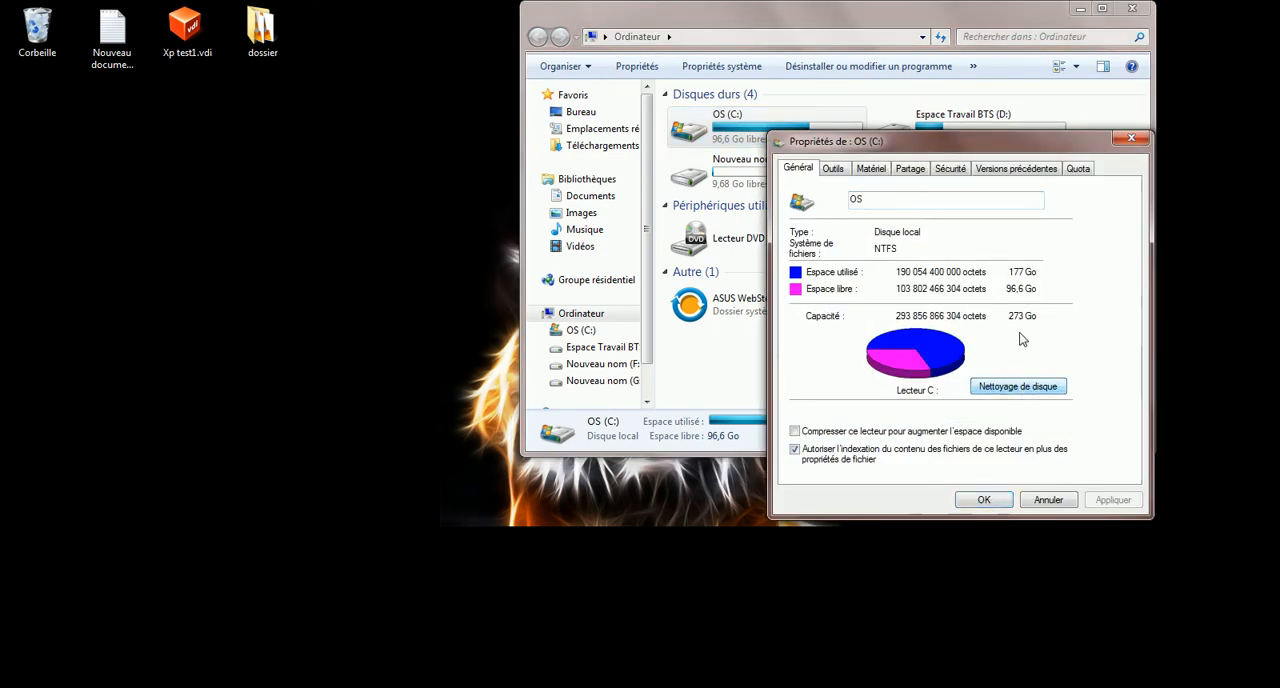
drag(683, 300, 952, 300)
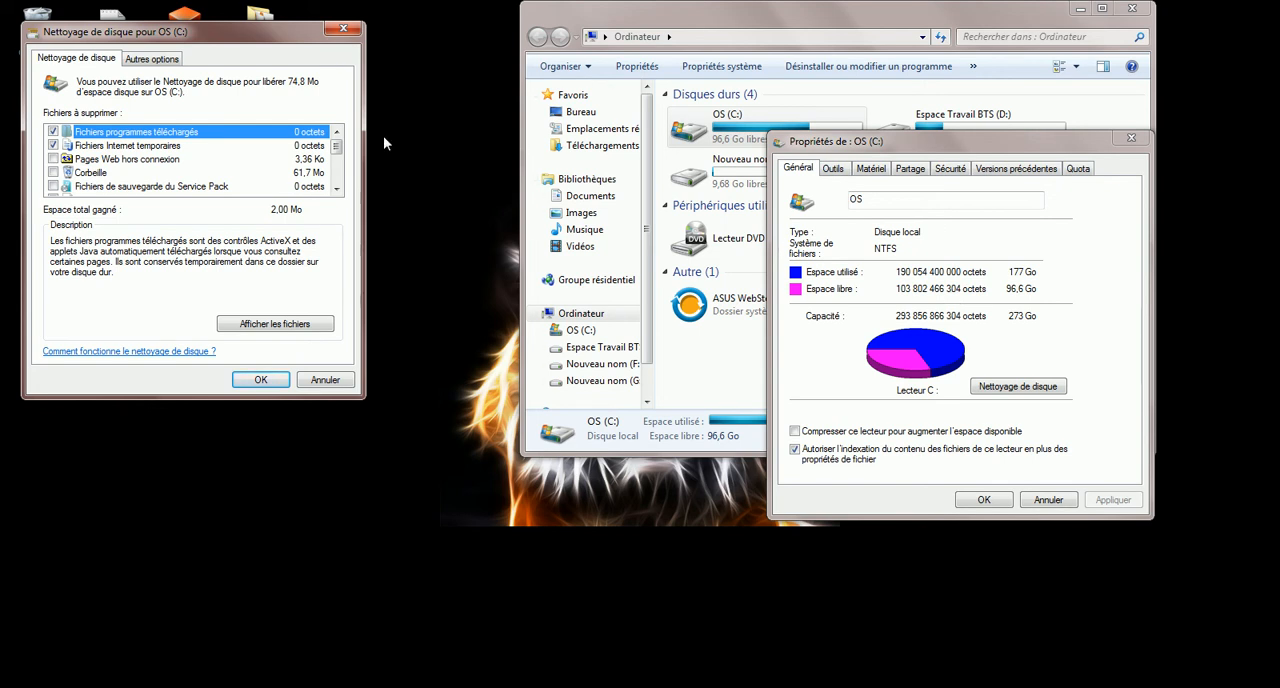
Delete all system restore points except the most recent one through Disk Cleanup's additional options
click(258, 12)
drag(230, 37, 661, 142)
click(592, 162)
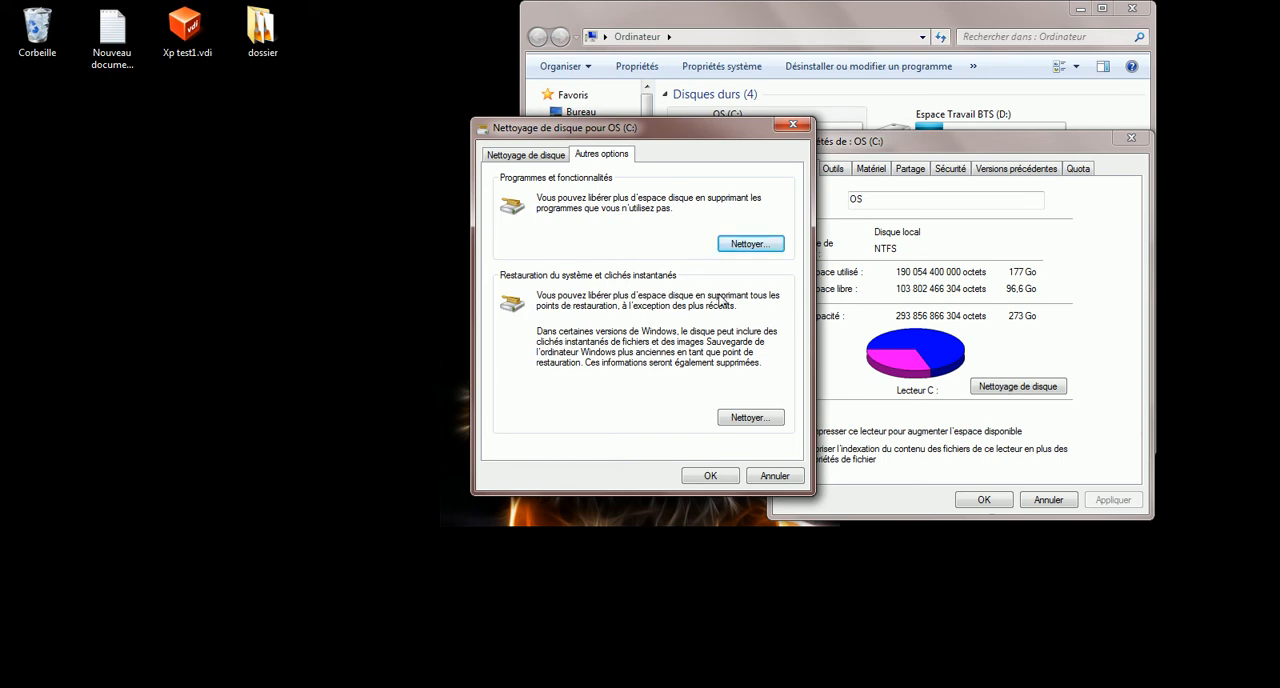
click(750, 420)
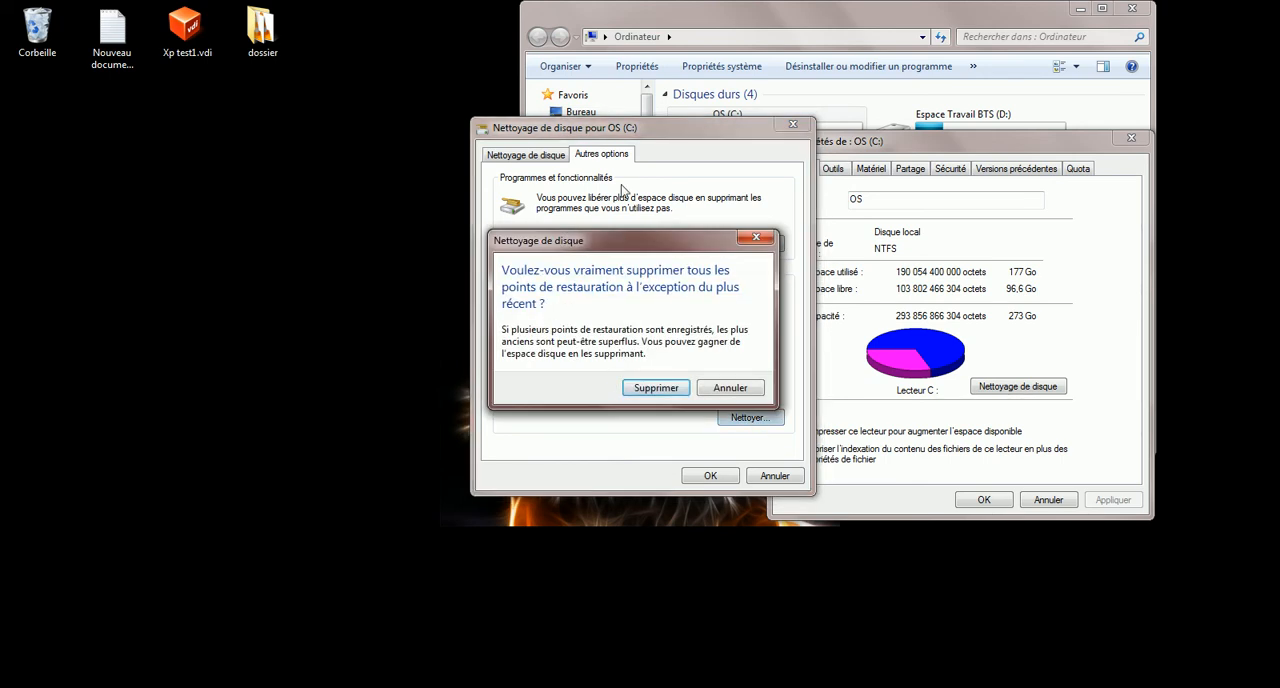
drag(611, 230, 630, 241)
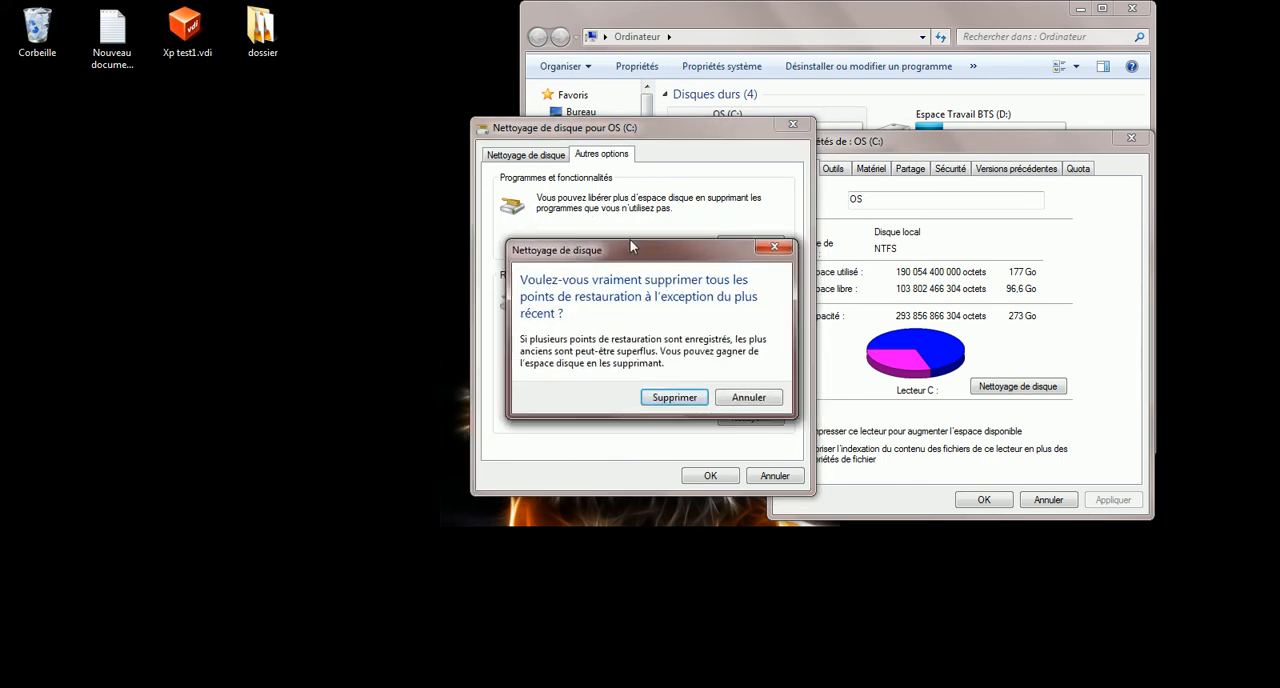
click(666, 398)
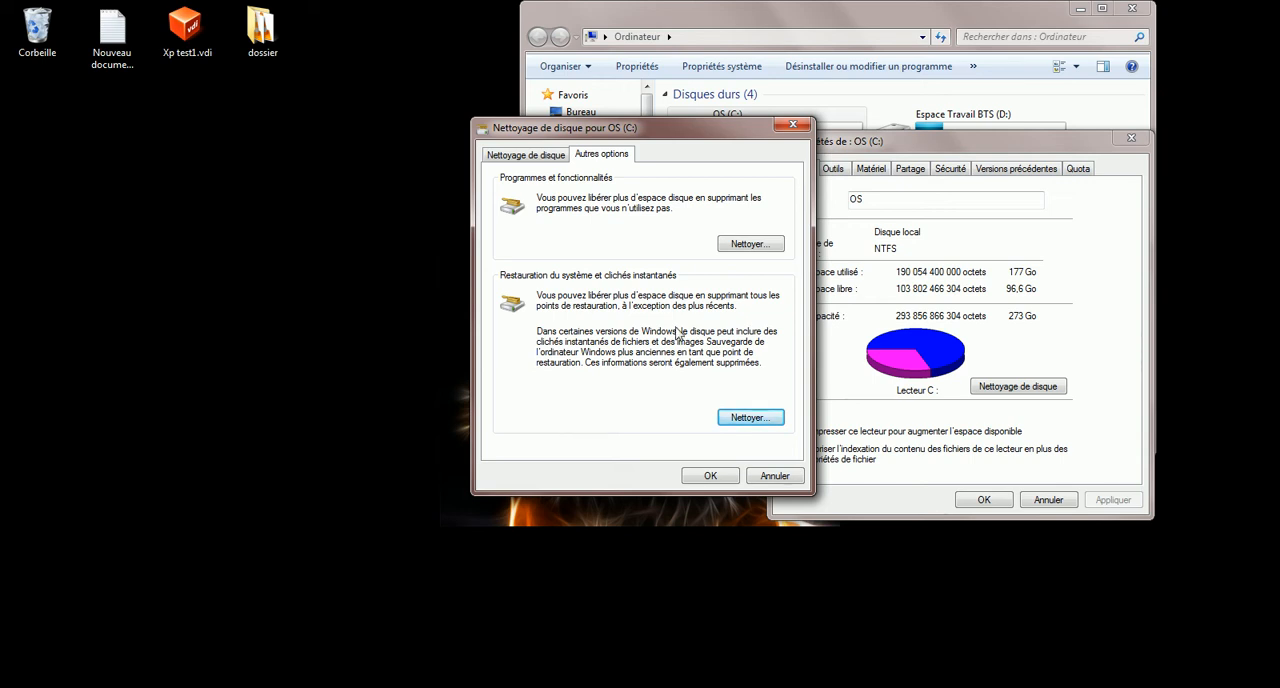
Review Disk Cleanup's list of files to delete and close the cleanup, drive properties and Computer windows
drag(640, 128, 634, 159)
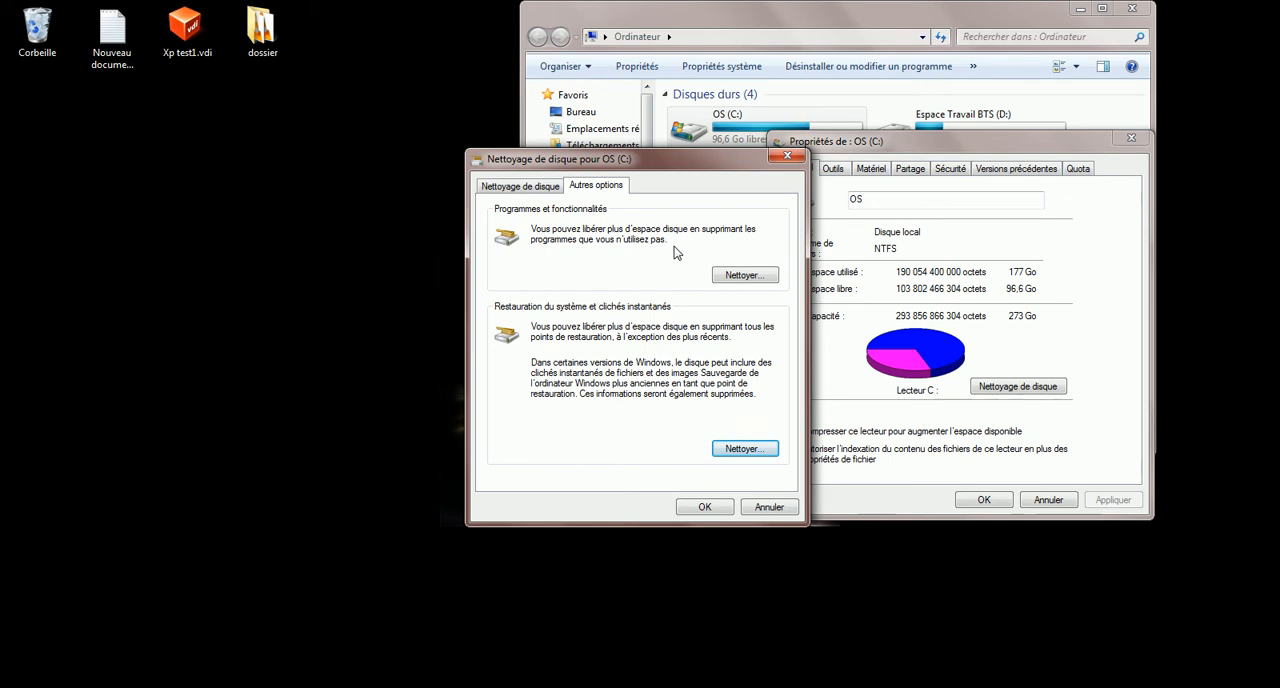
click(519, 190)
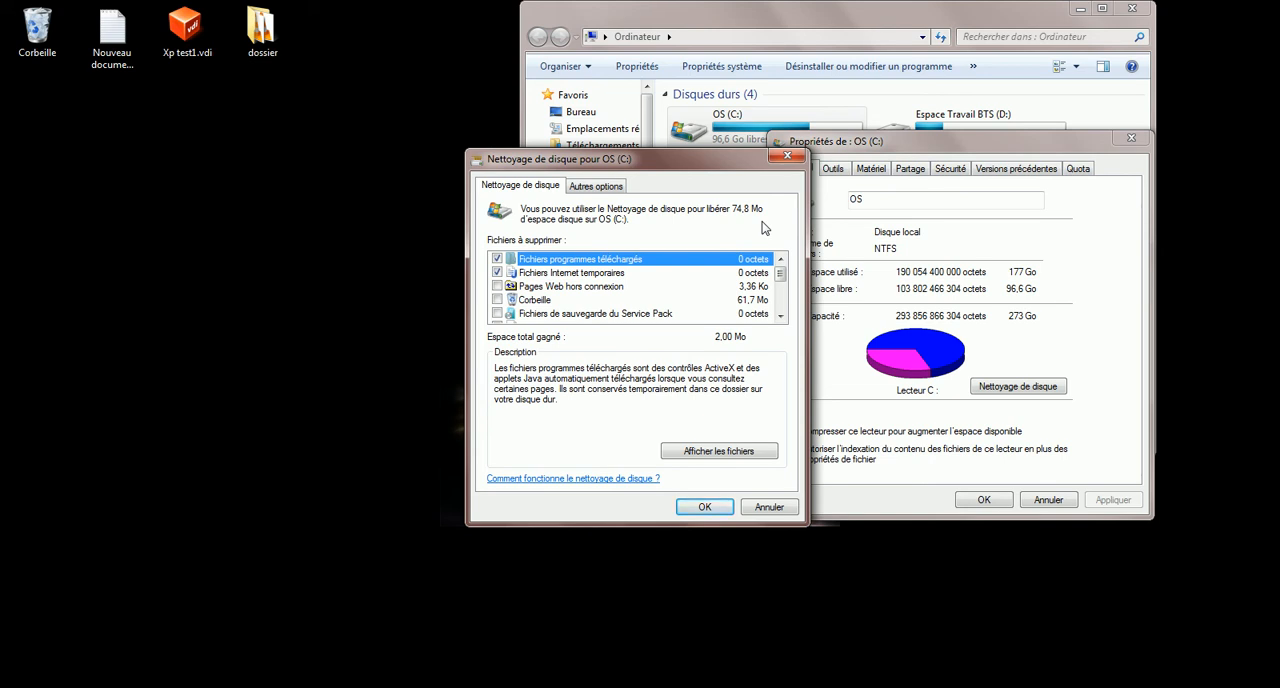
click(787, 157)
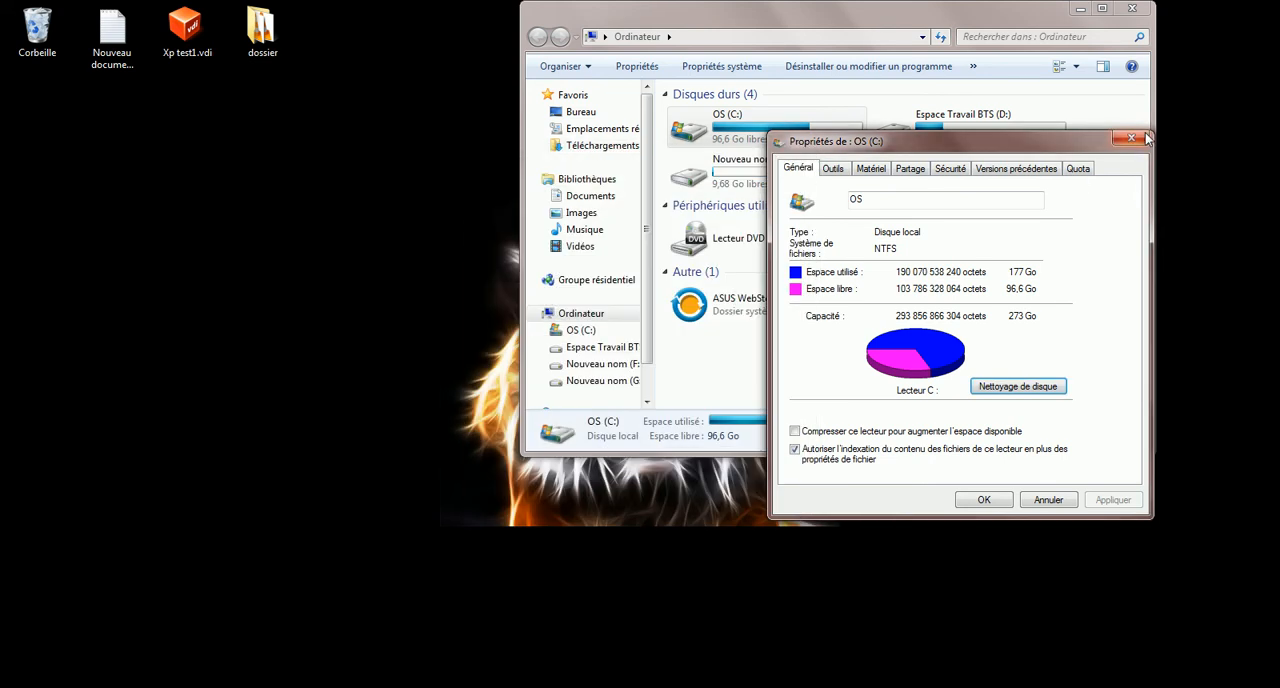
click(1135, 140)
click(1133, 9)
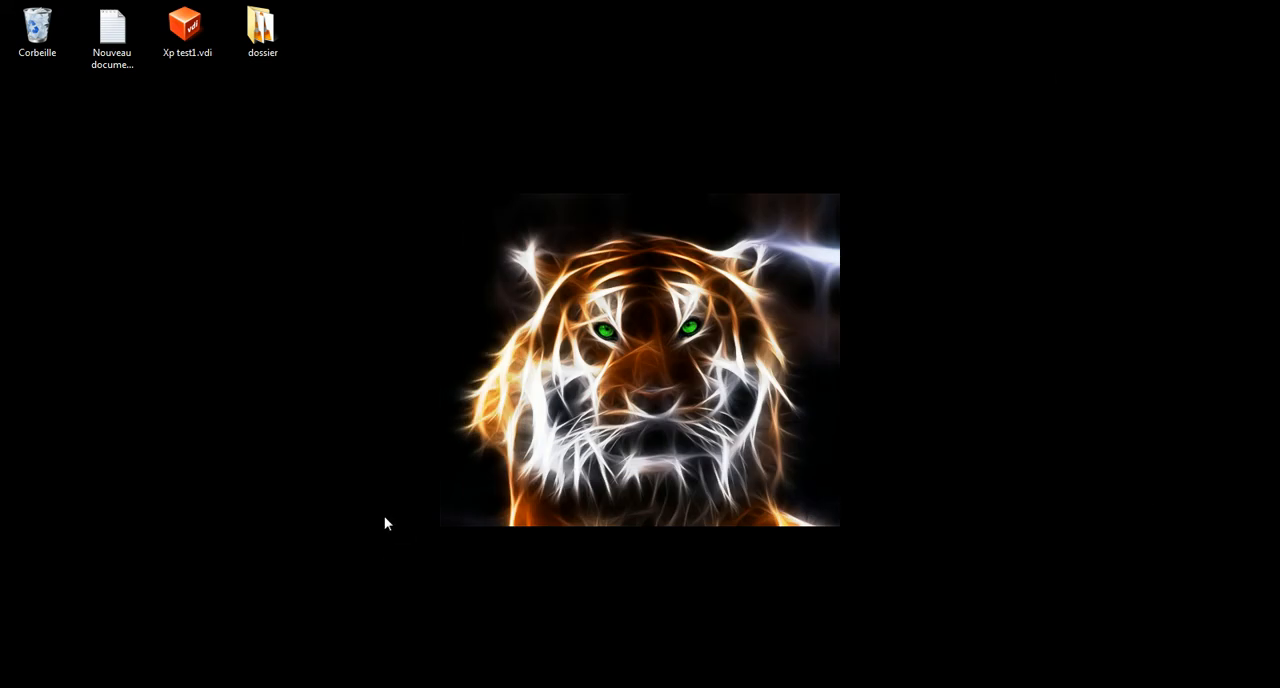
Open the window colour and appearance settings from the desktop personalization options
right_click(339, 325)
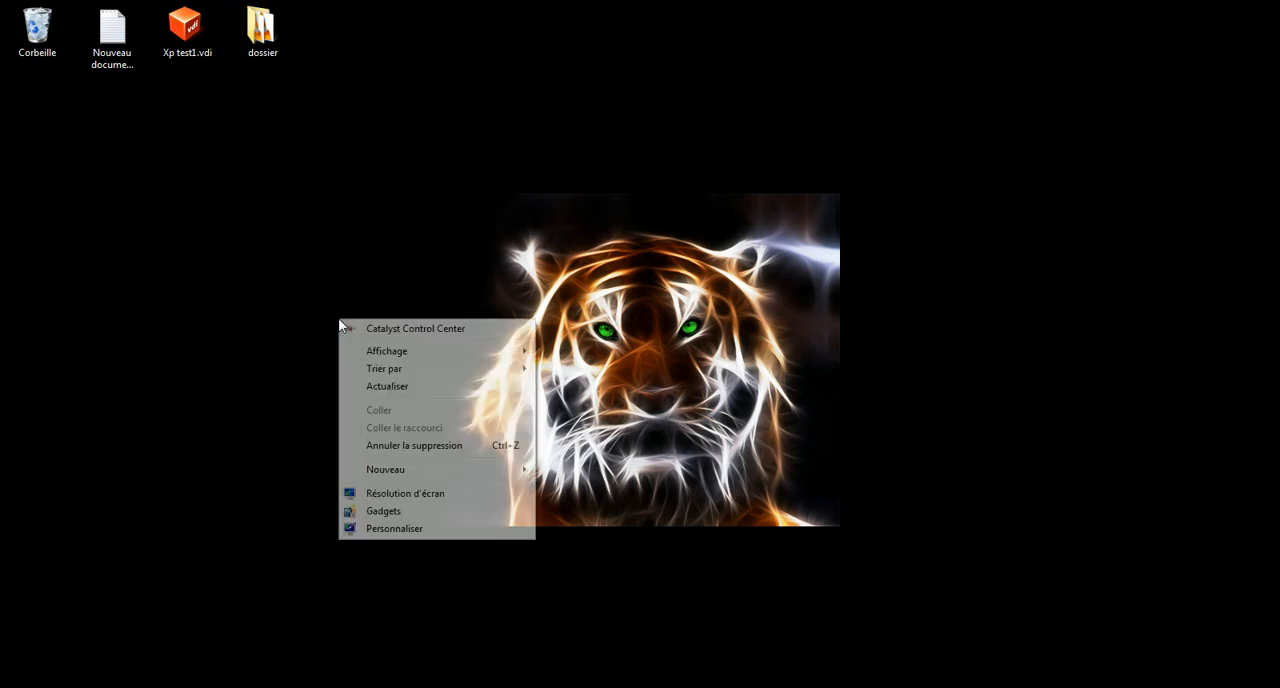
click(393, 530)
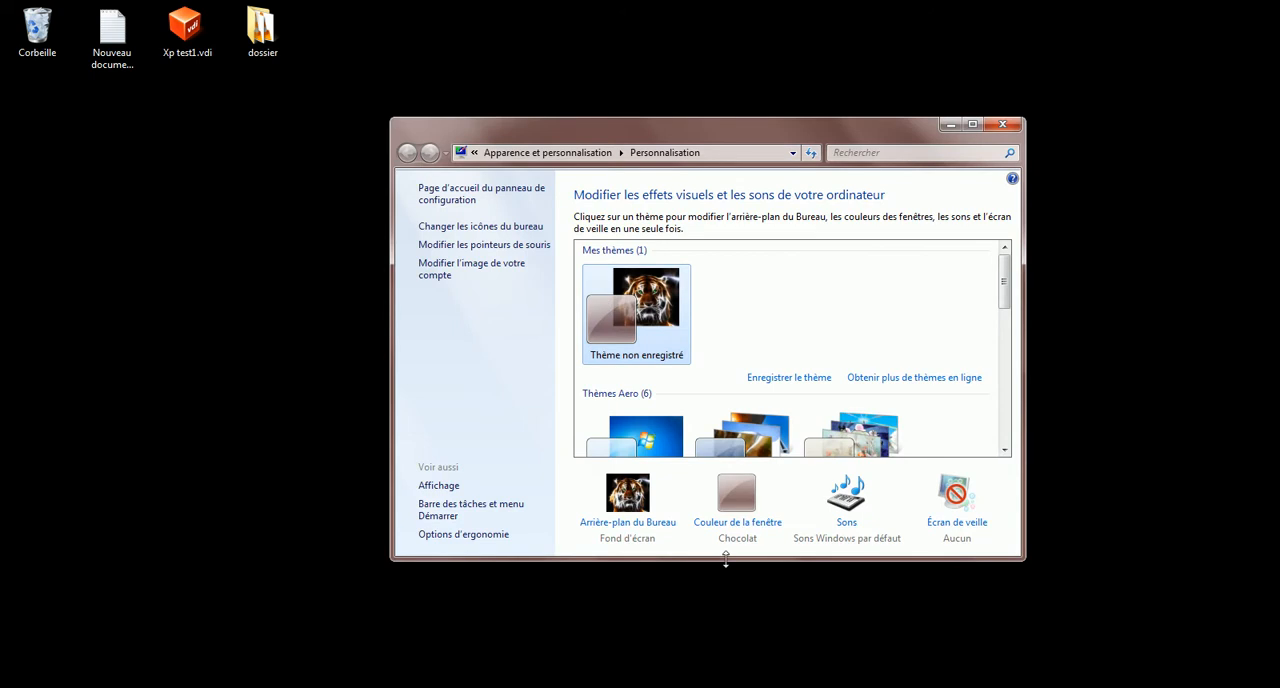
click(716, 528)
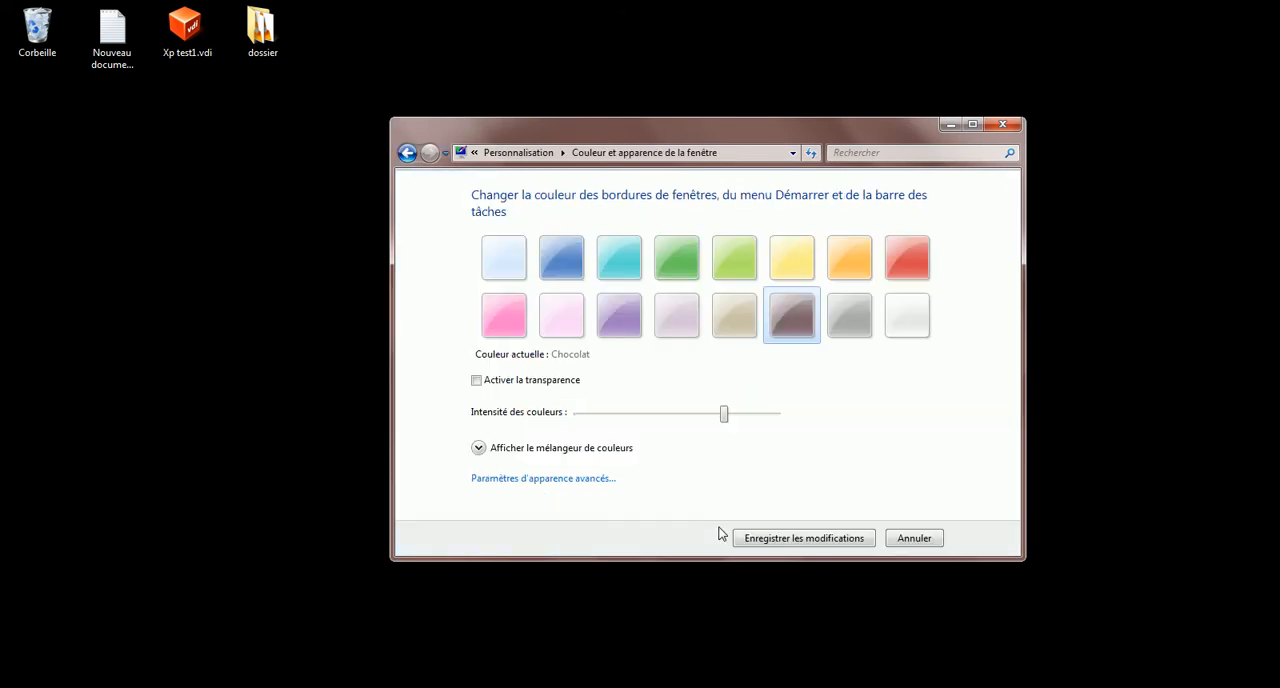
Turn window transparency on to compare the effect, and switch it back off
click(477, 381)
drag(664, 135, 624, 92)
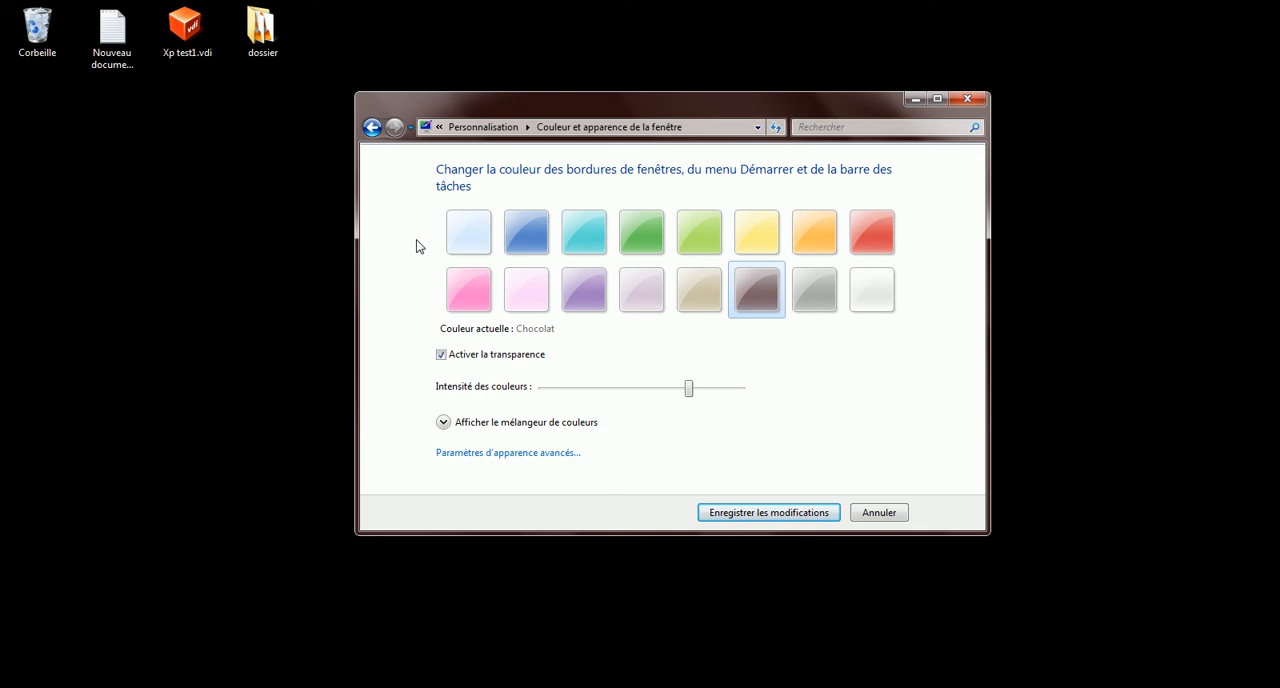
click(441, 355)
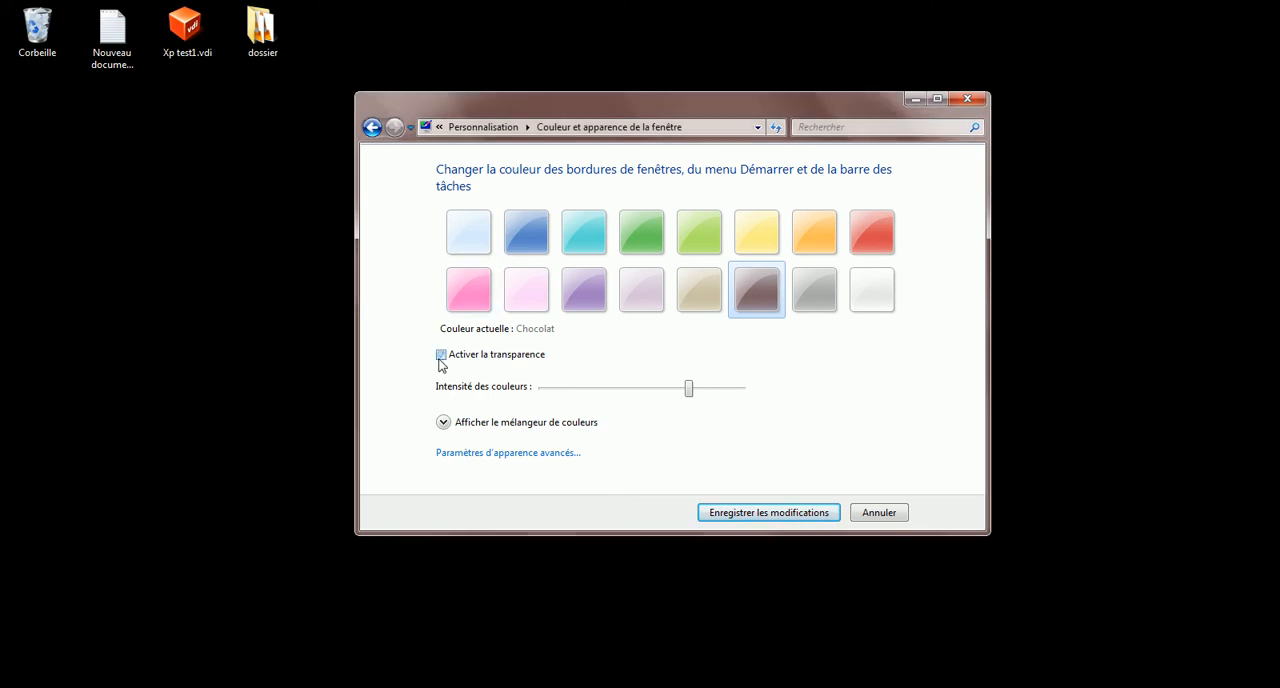
Change the window colour to Taupe, save the changes and close the personalization window
click(700, 290)
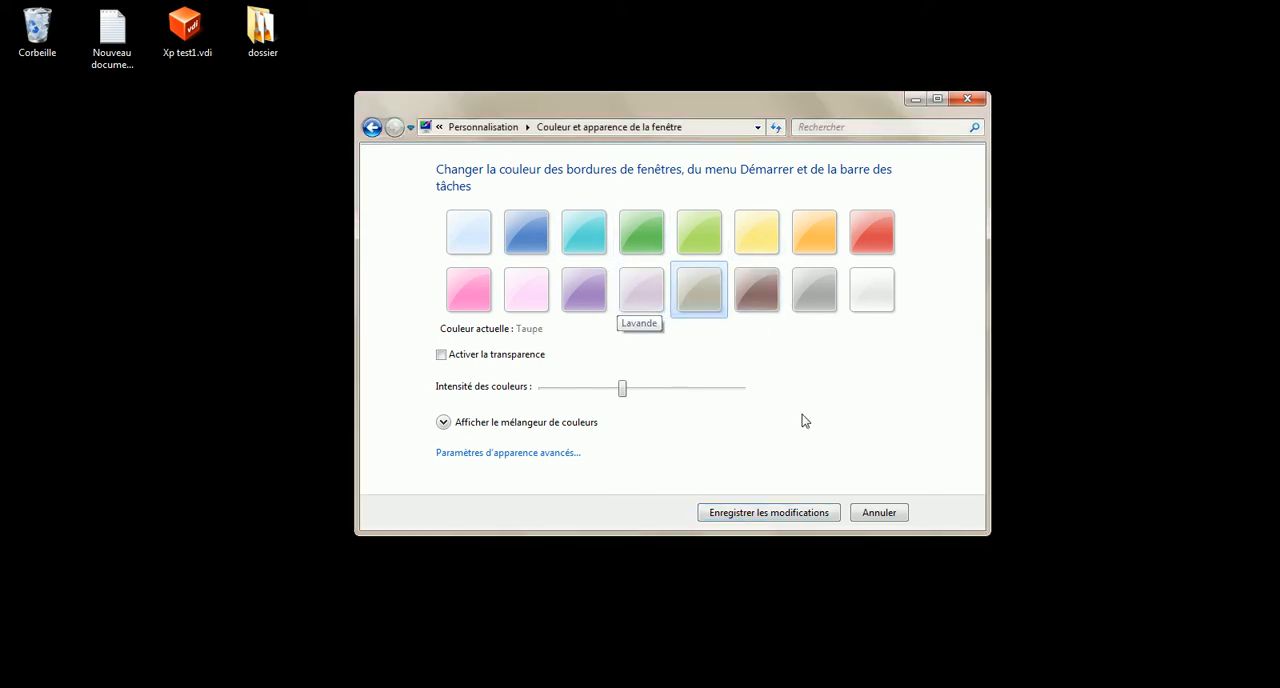
click(768, 514)
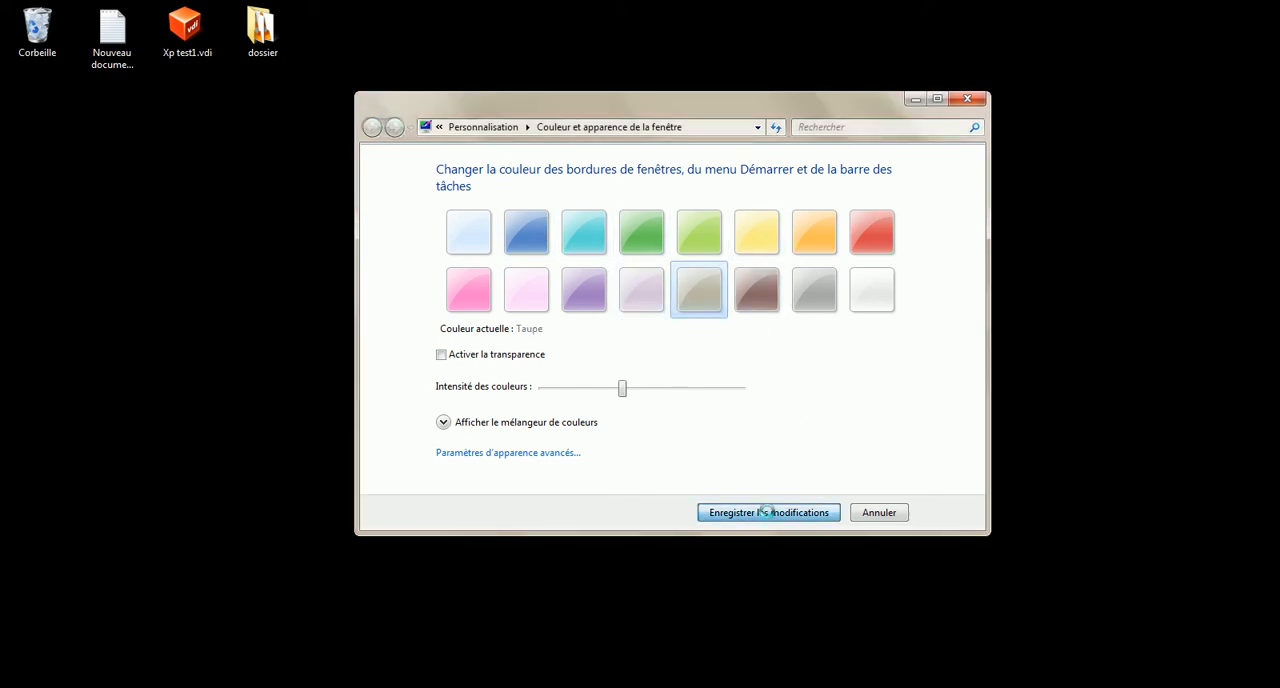
click(967, 98)
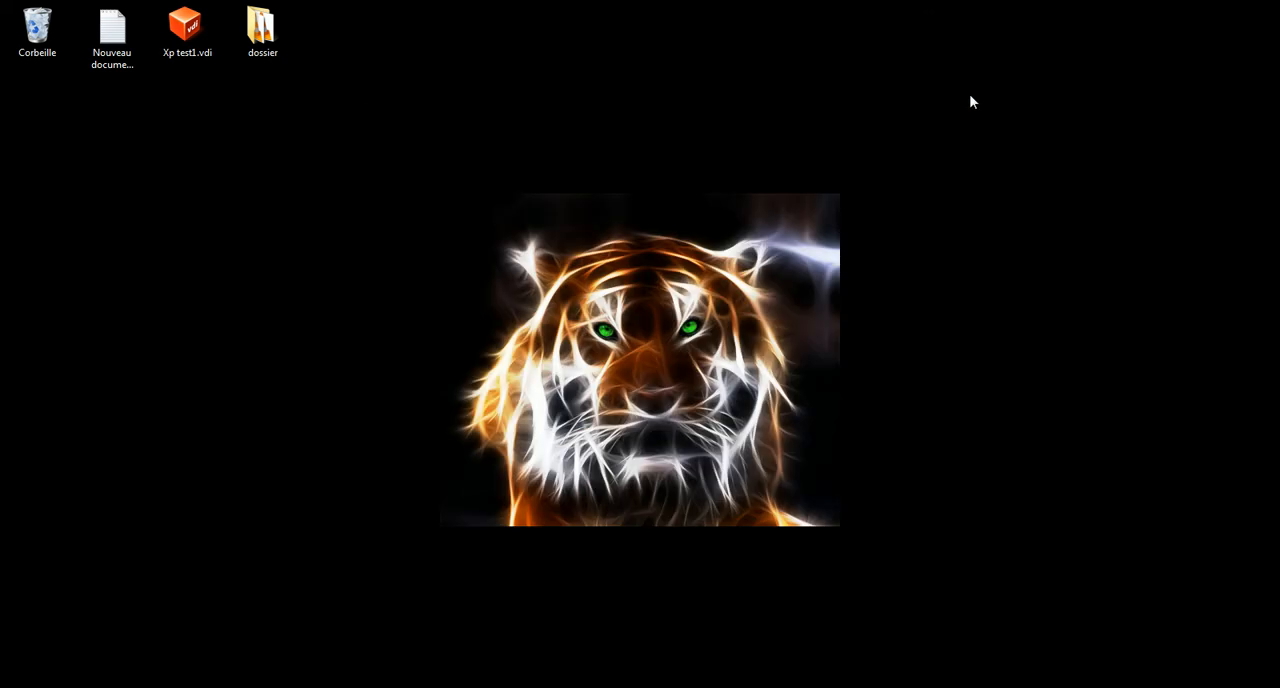
Search for cmd and run the command prompt as administrator, placing its window mid-screen
click(25, 687)
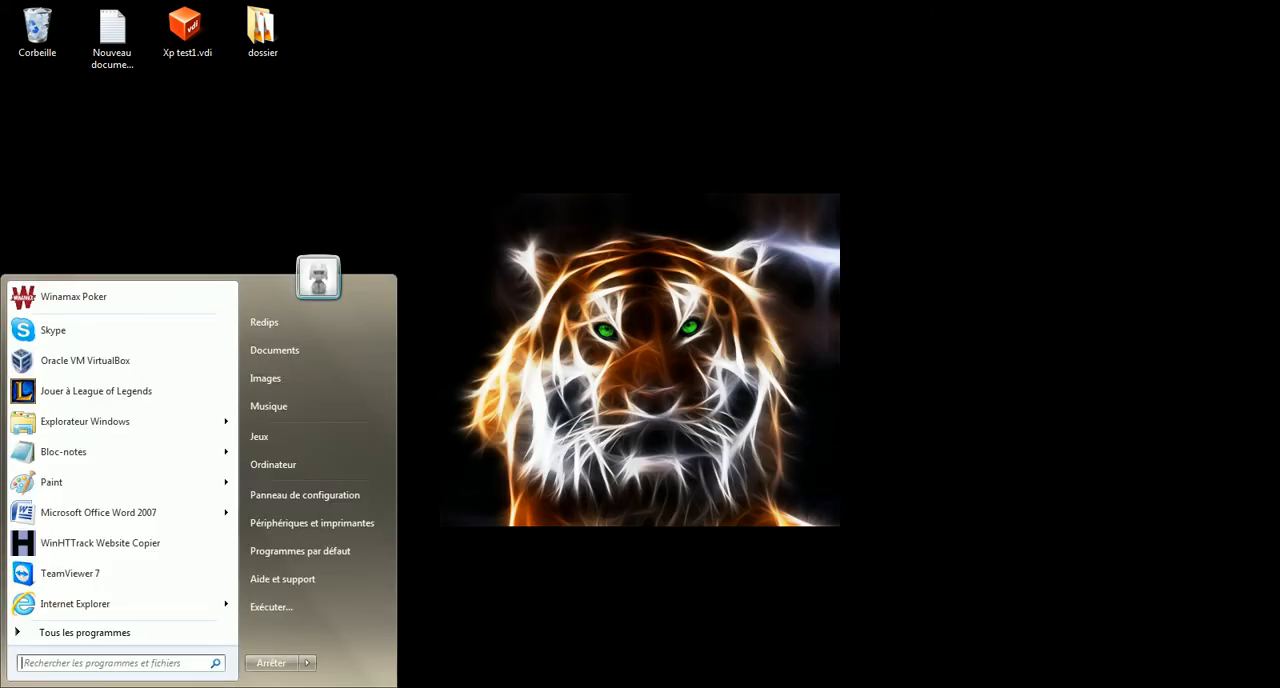
click(50, 662)
text(cmd)
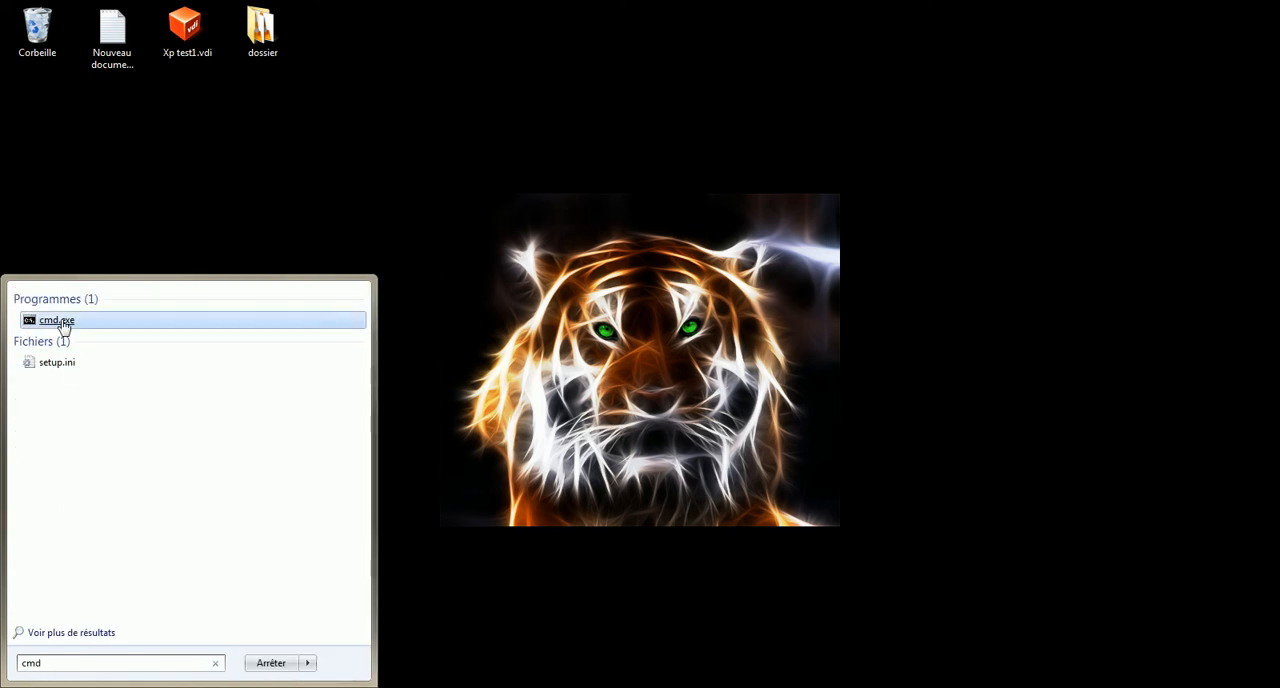
right_click(63, 321)
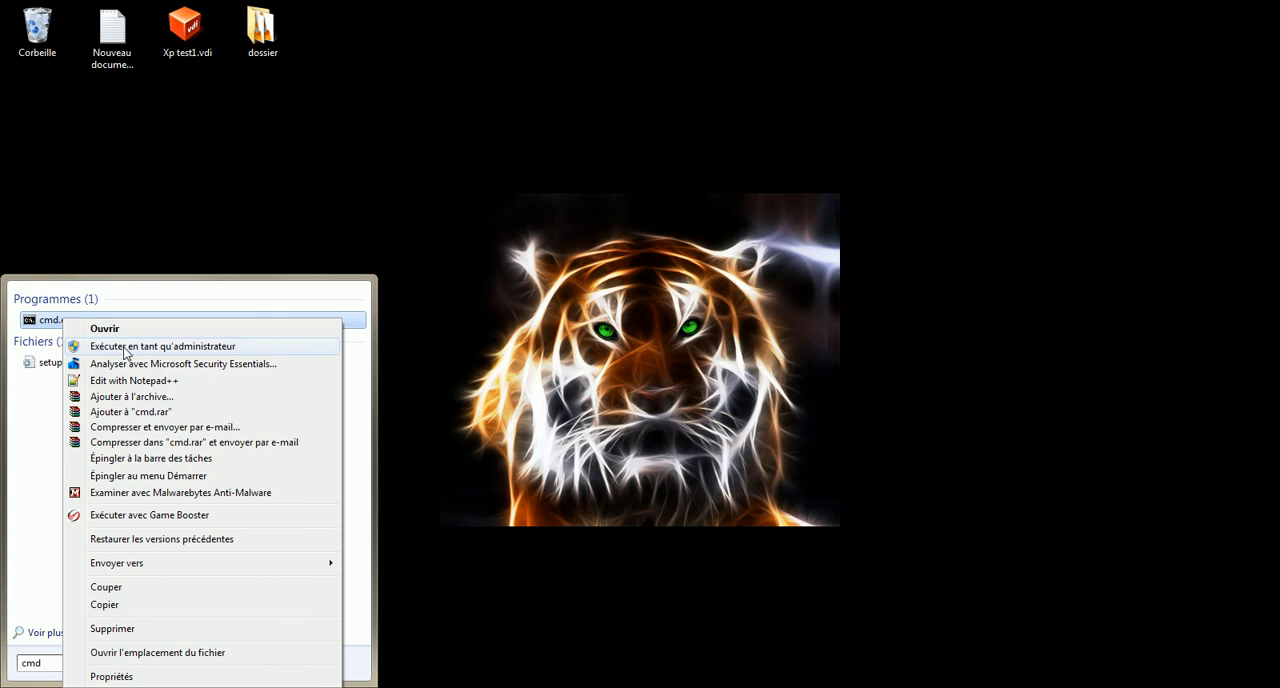
click(124, 347)
drag(360, 87, 687, 175)
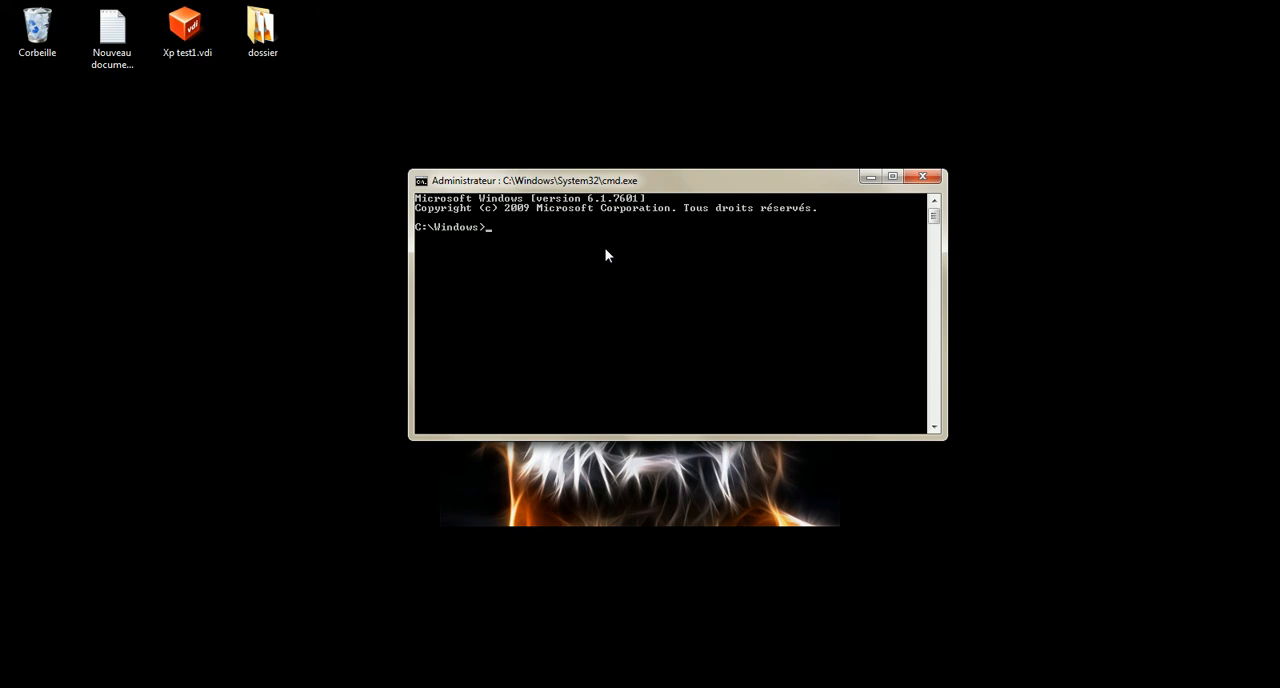
Disable hibernation with the command powercfg -h off and close the command prompt
text(ercfg -h off)
key(Return)
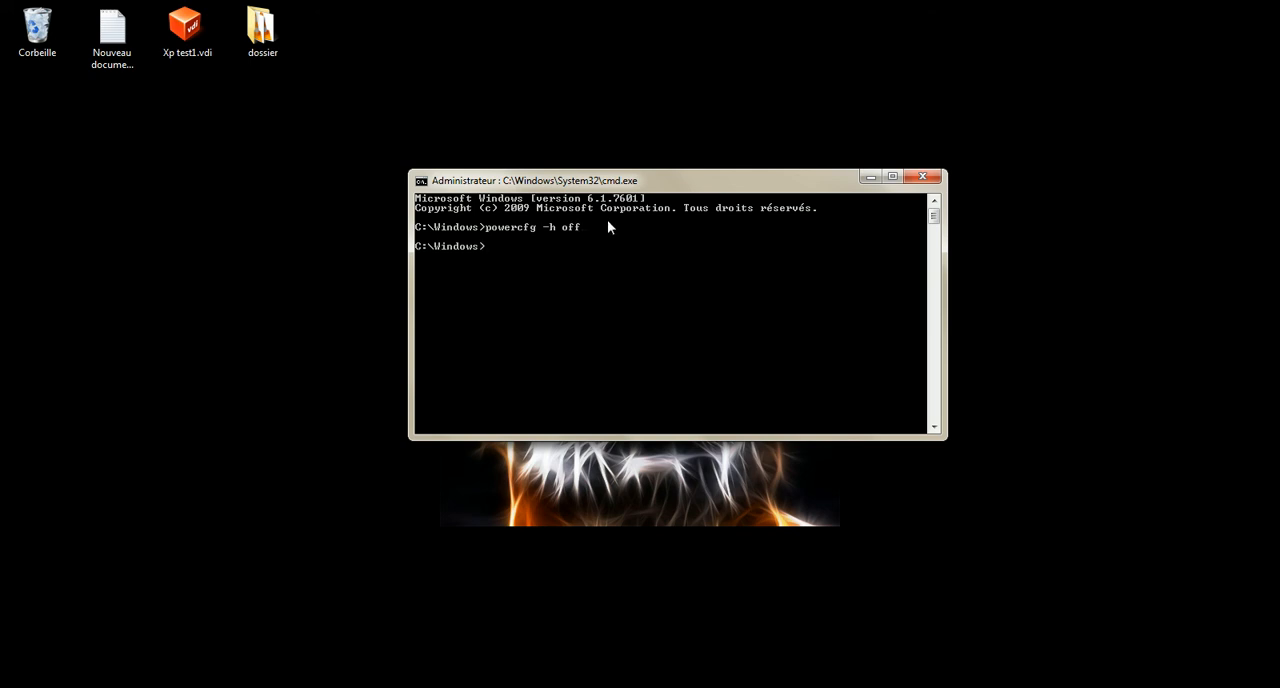
click(921, 180)
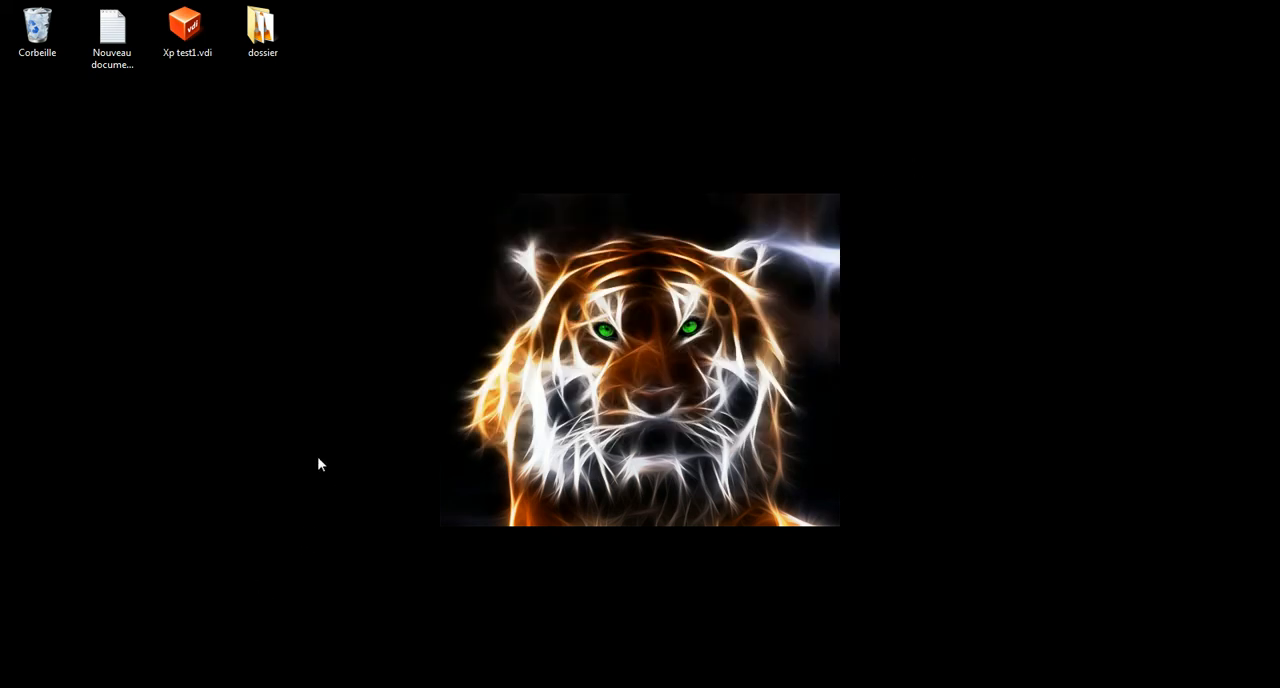
Open the list for turning Windows features on or off from the Control Panel's Programs section
click(5, 684)
click(351, 498)
click(499, 440)
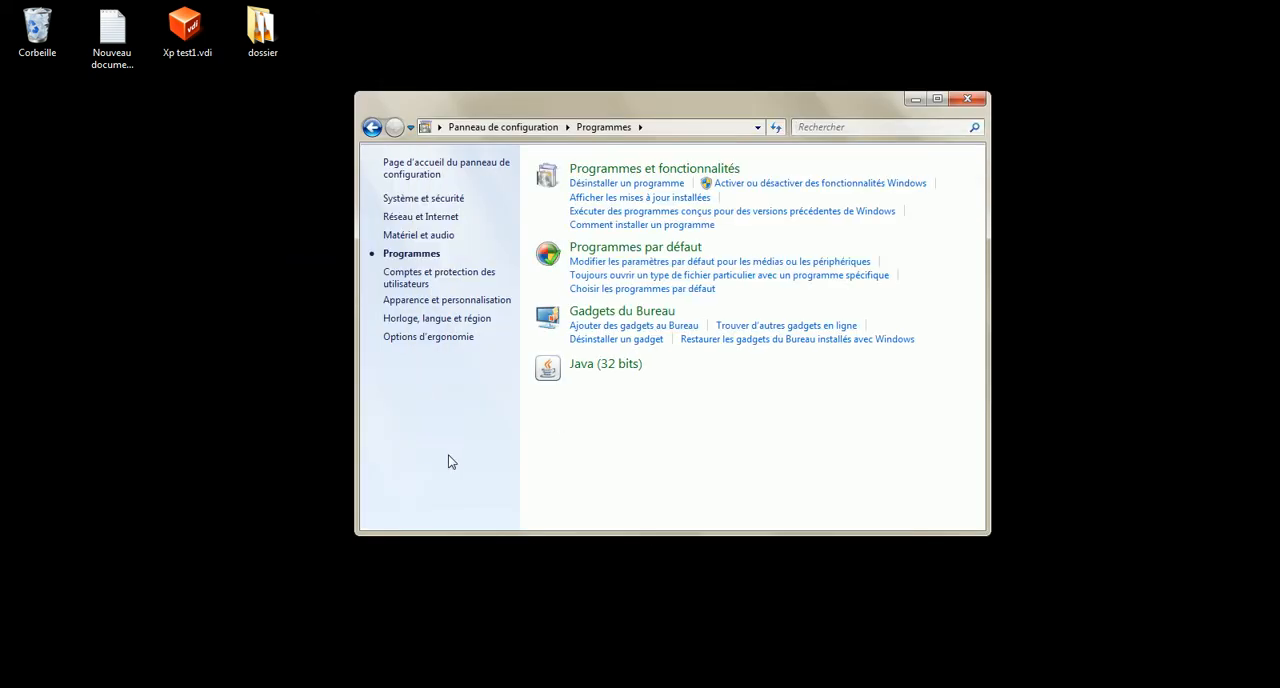
click(741, 185)
click(757, 210)
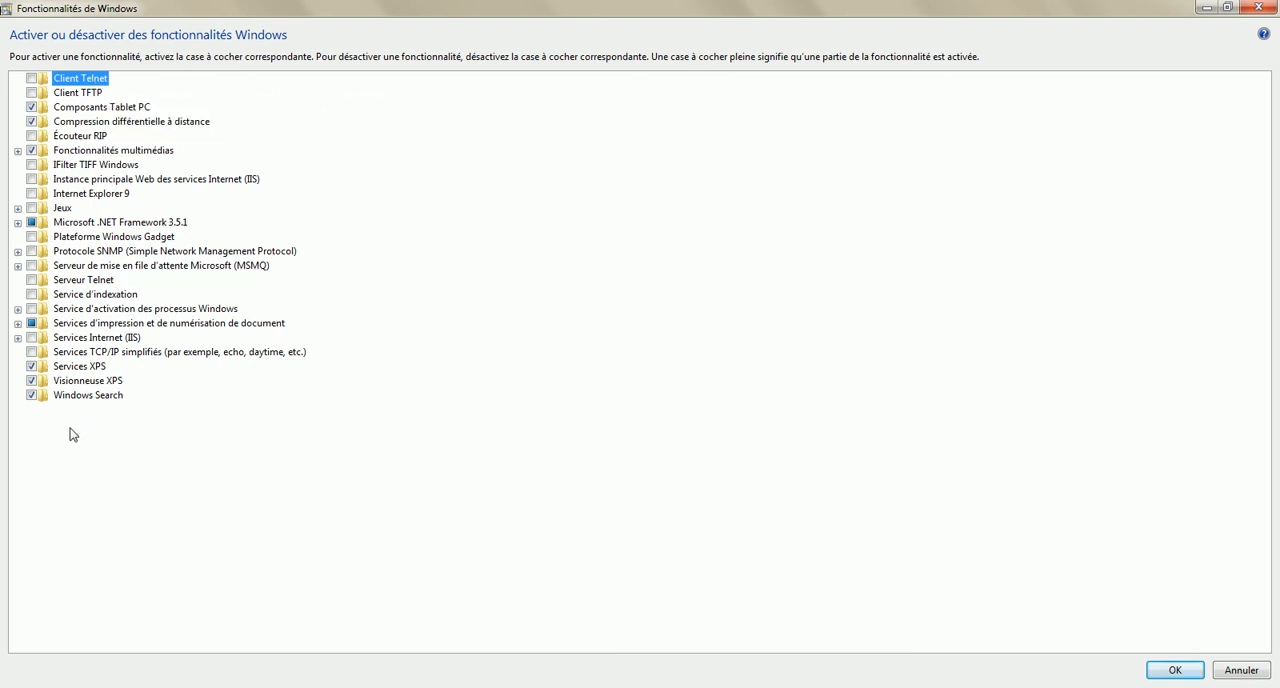
Examine the print and document scanning services among the Windows features, and close the list and Control Panel
click(17, 323)
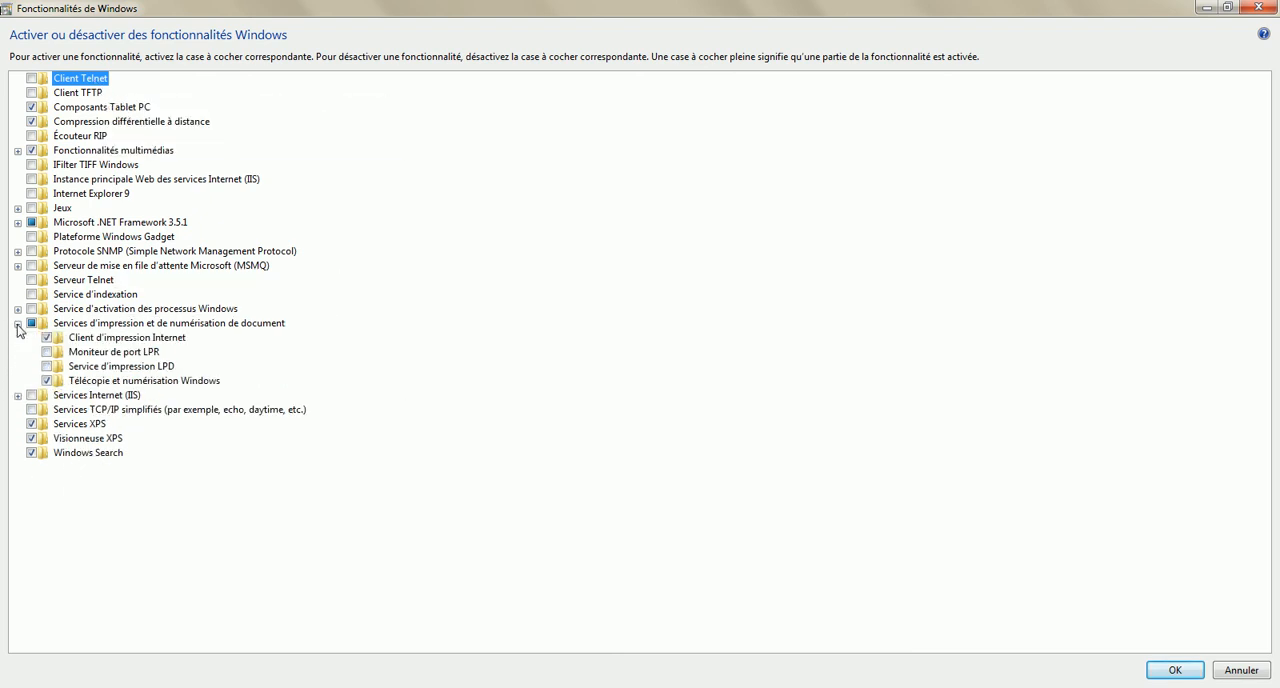
click(17, 324)
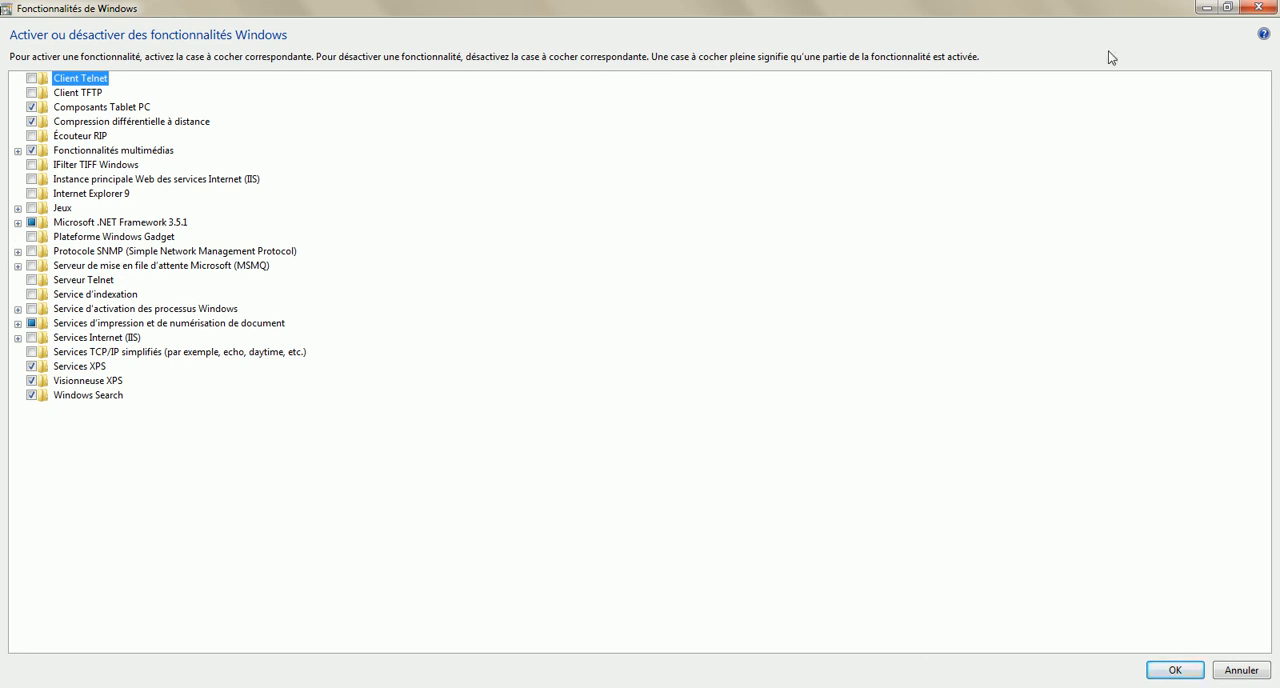
click(1259, 7)
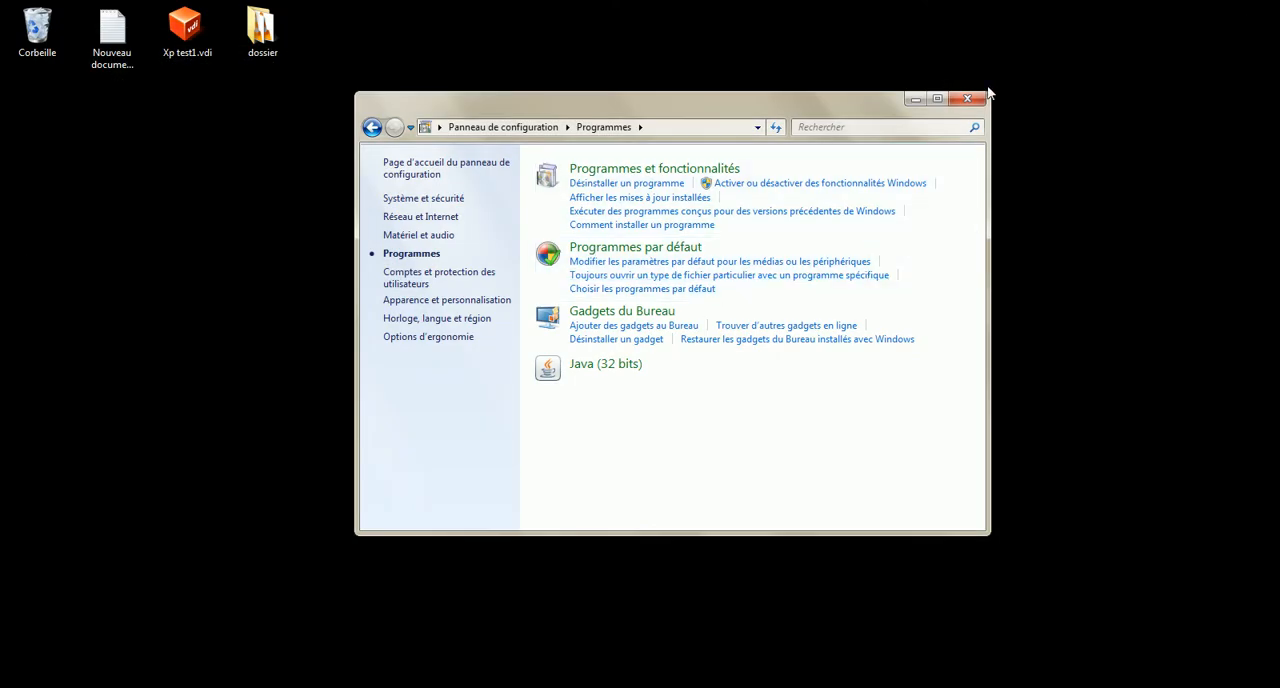
click(967, 98)
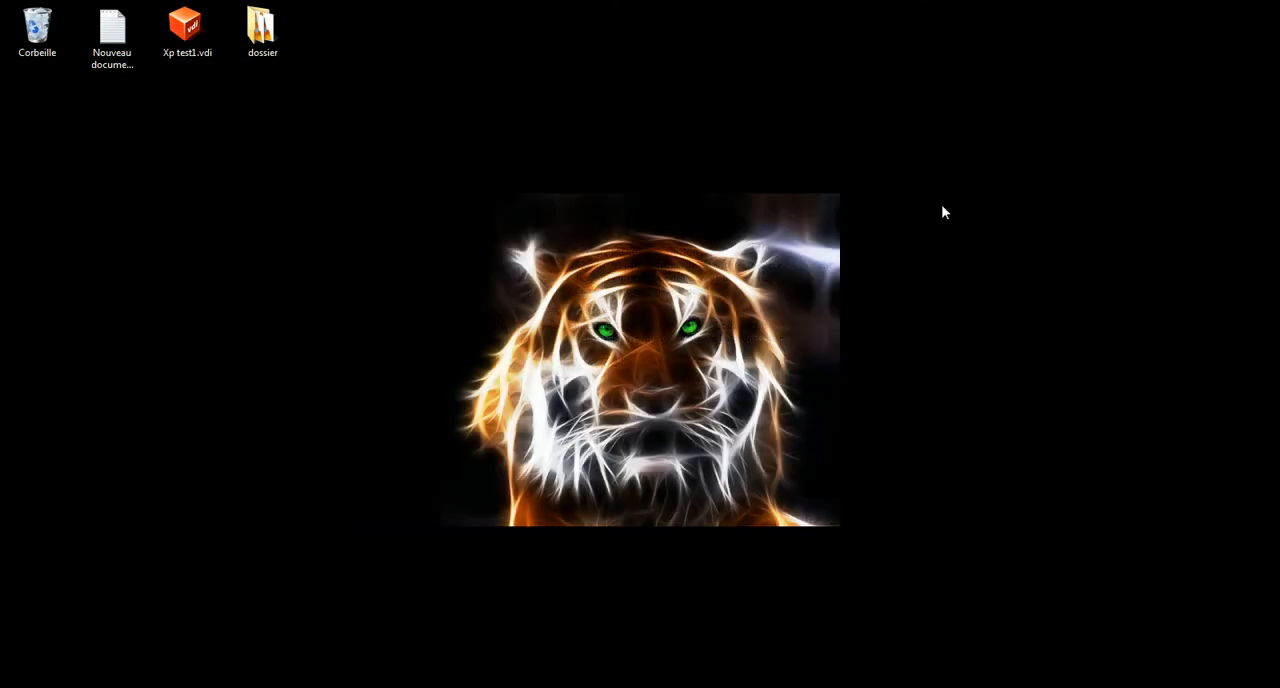